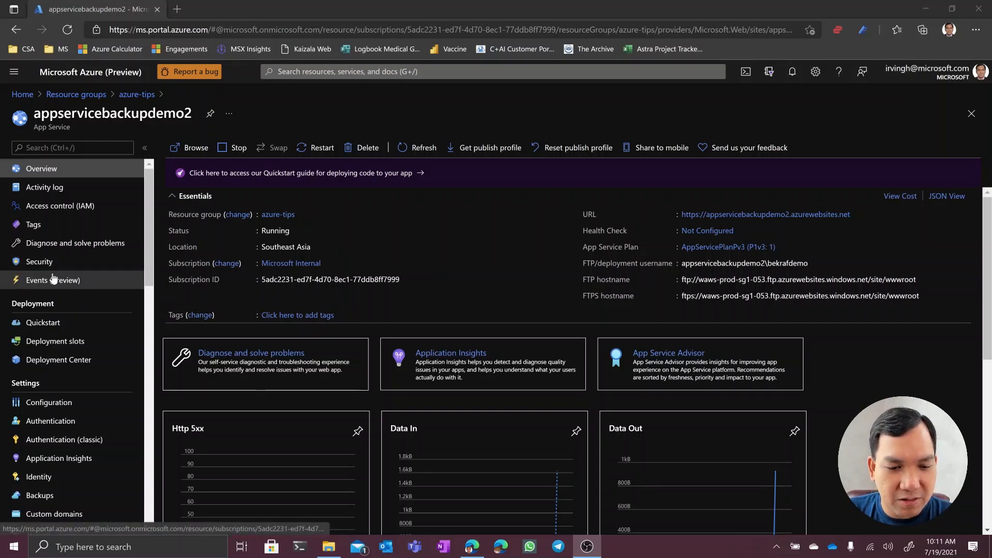
- Open the backup configuration for the appservicebackupdemo2 app
{"action": "scroll", "coordinate": [53, 371], "scroll_direction": "down", "scroll_amount": 3}
{"action": "scroll", "coordinate": [52, 357], "scroll_direction": "down", "scroll_amount": 2}
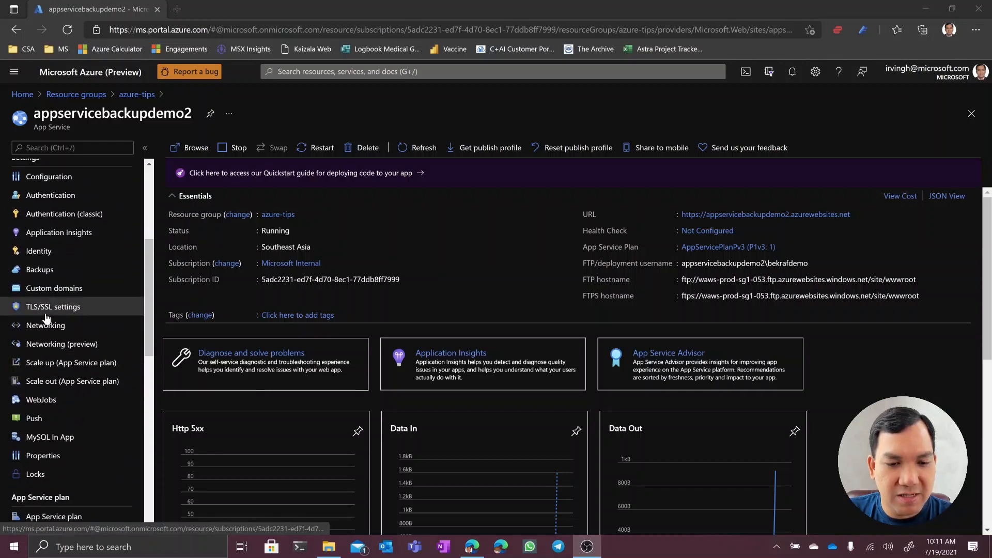
{"action": "left_click", "coordinate": [45, 279]}
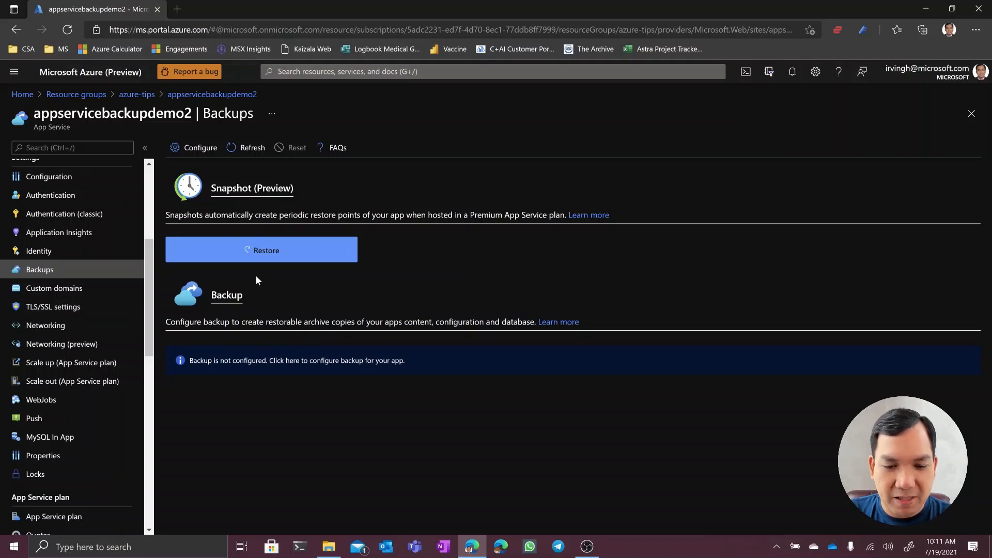
{"action": "left_click", "coordinate": [369, 364]}
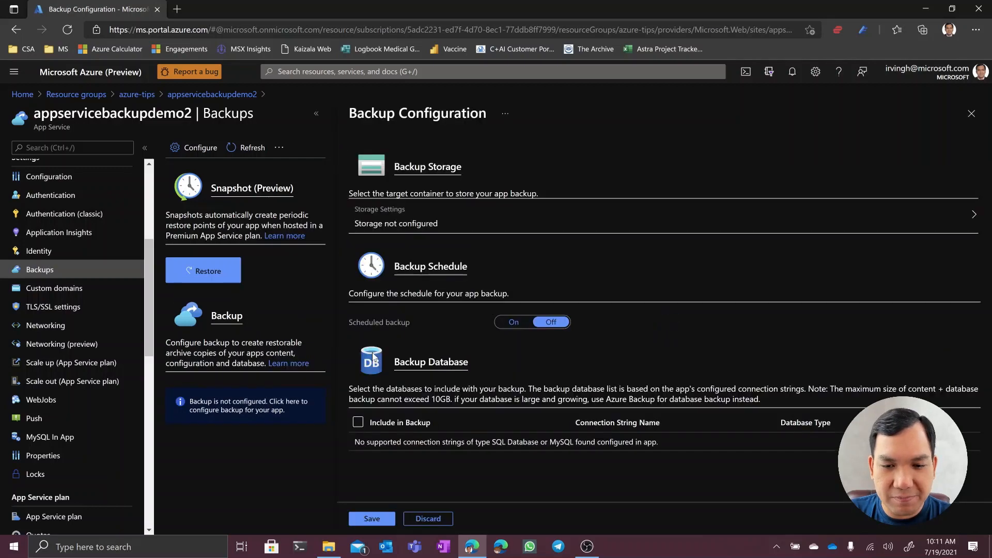
- Set the backup storage to the appservicebackupdemo container in the appservicebackupdemo storage account
{"action": "left_click", "coordinate": [488, 224]}
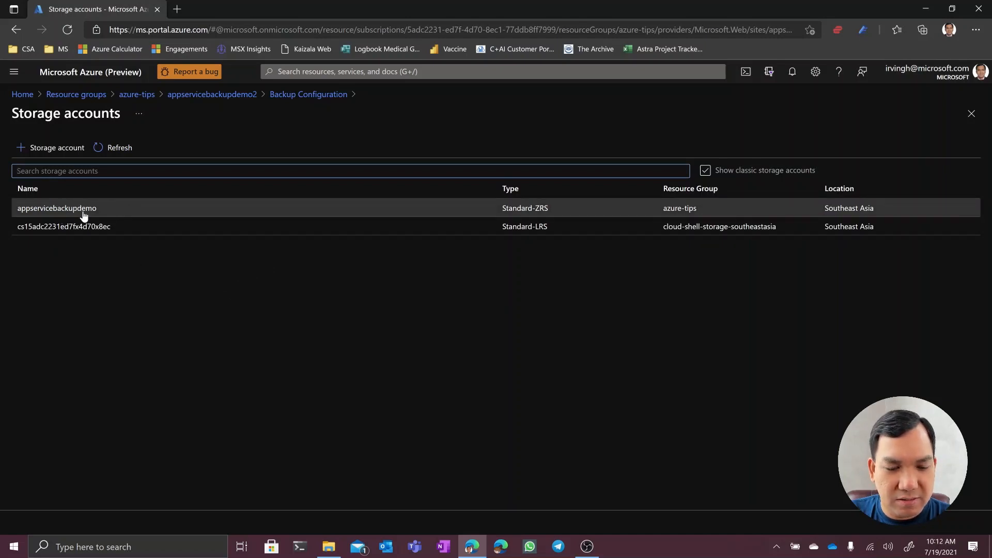
{"action": "left_click", "coordinate": [84, 211]}
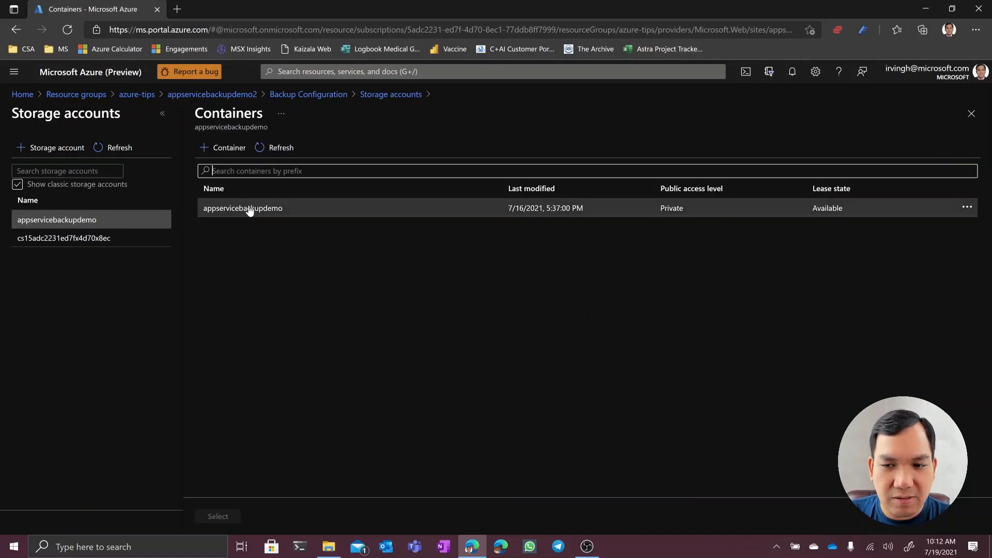
{"action": "left_click", "coordinate": [971, 113]}
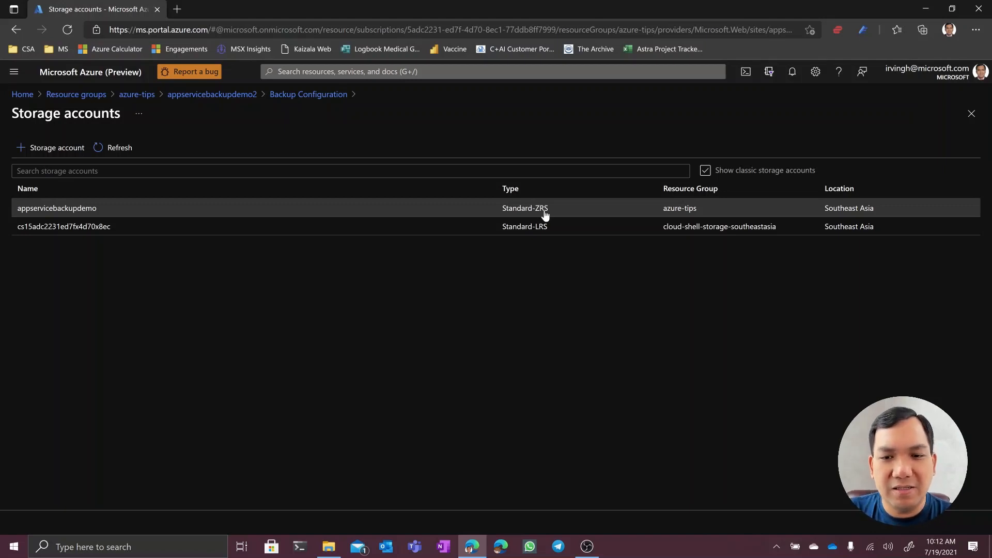
{"action": "left_click", "coordinate": [136, 214]}
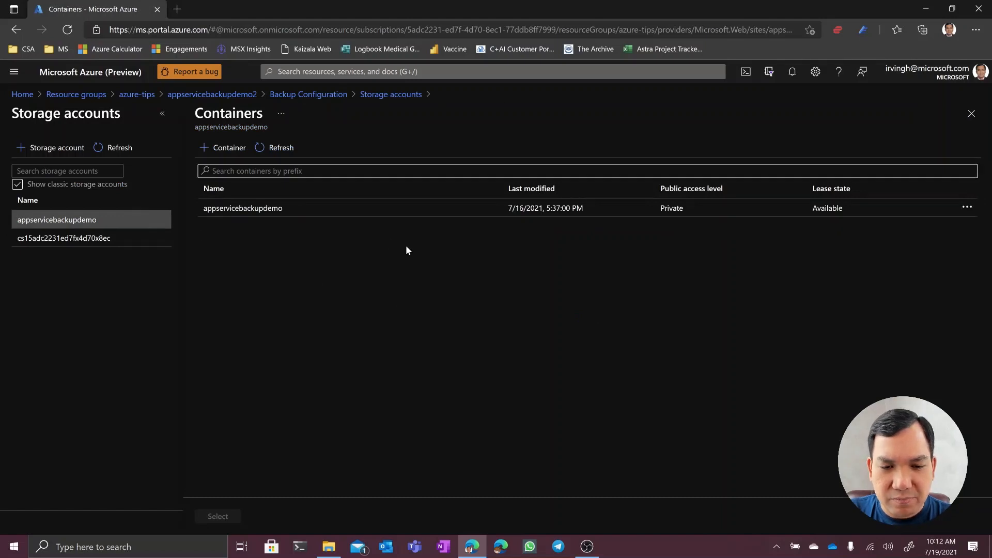
{"action": "left_click", "coordinate": [270, 214]}
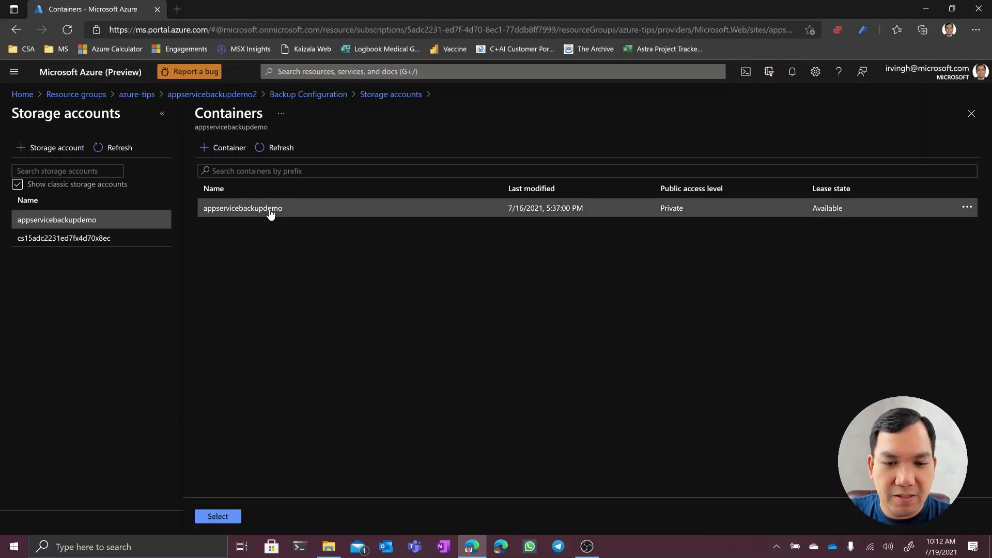
{"action": "left_click", "coordinate": [235, 515]}
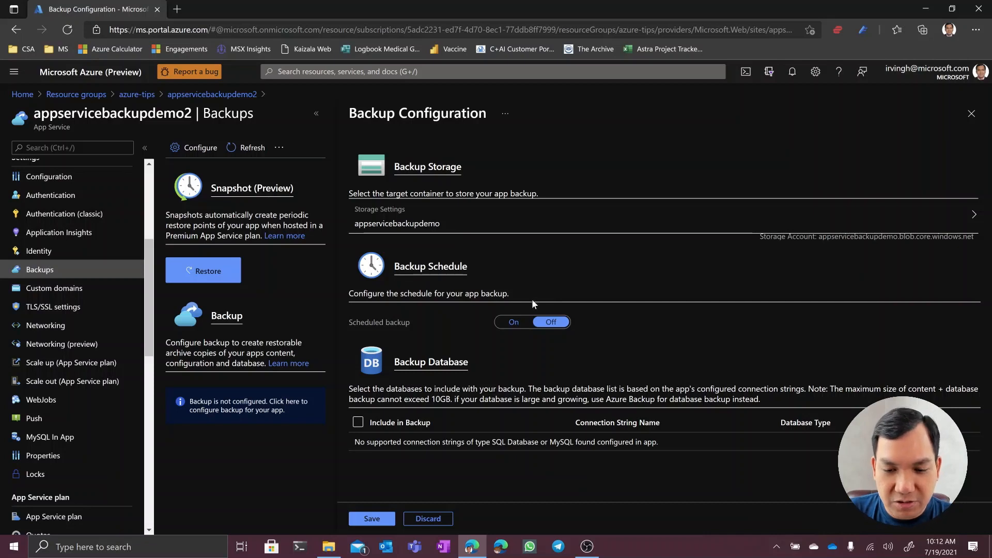
- Turn on scheduled backup with an interval of 1 day and review the remaining schedule and database settings
{"action": "left_click", "coordinate": [513, 322]}
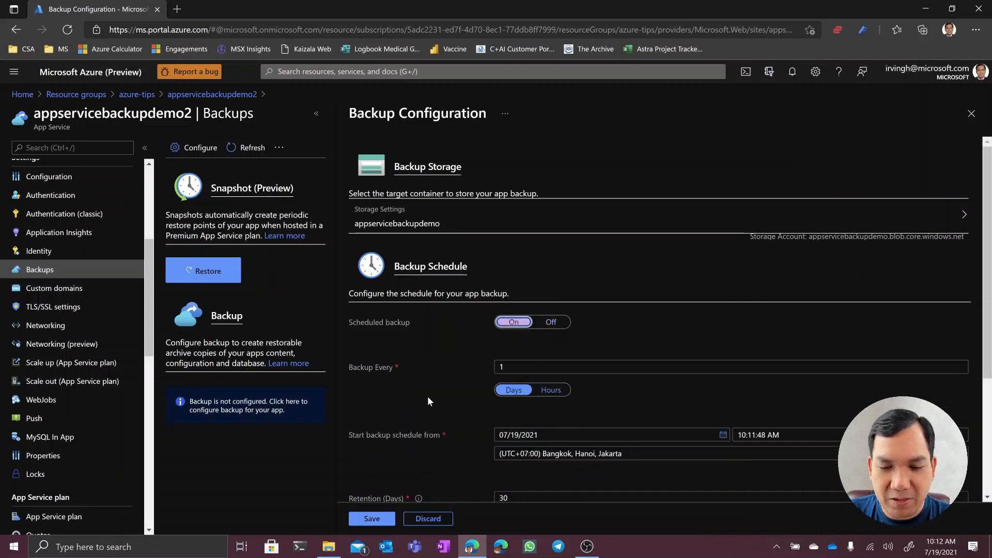
{"action": "scroll", "coordinate": [426, 396], "scroll_direction": "down", "scroll_amount": 1}
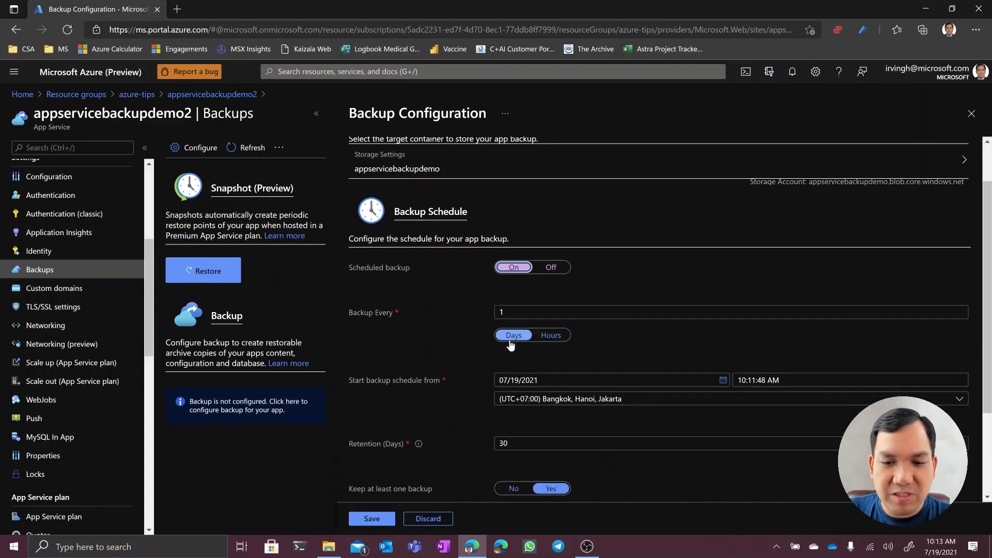
{"action": "left_click", "coordinate": [550, 336]}
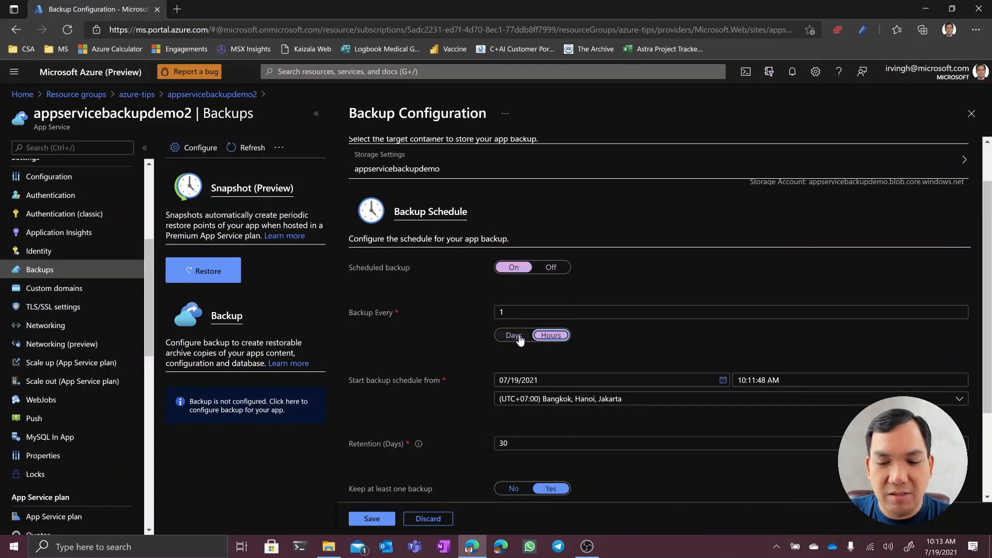
{"action": "left_click", "coordinate": [517, 339]}
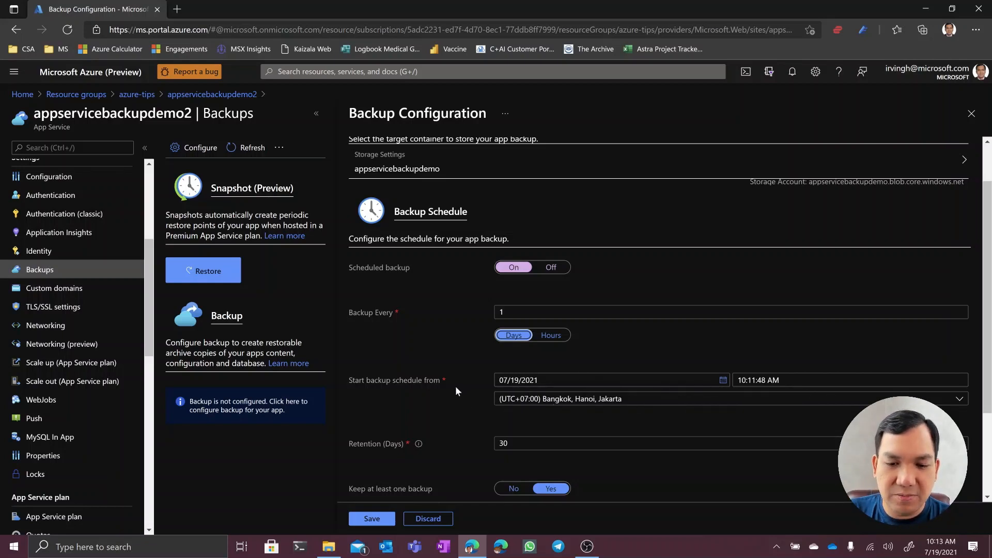
{"action": "scroll", "coordinate": [454, 386], "scroll_direction": "down", "scroll_amount": 2}
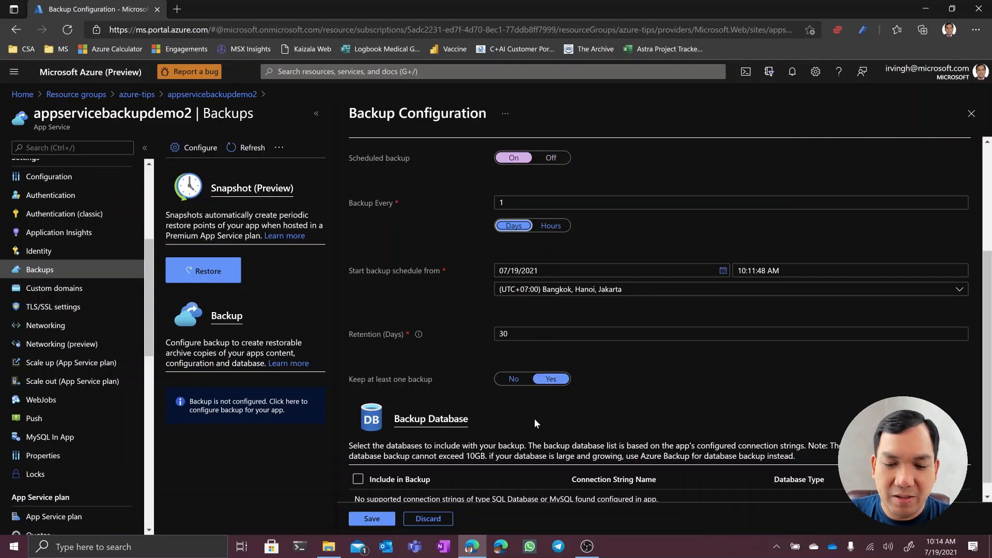
{"action": "scroll", "coordinate": [534, 422], "scroll_direction": "down", "scroll_amount": 1}
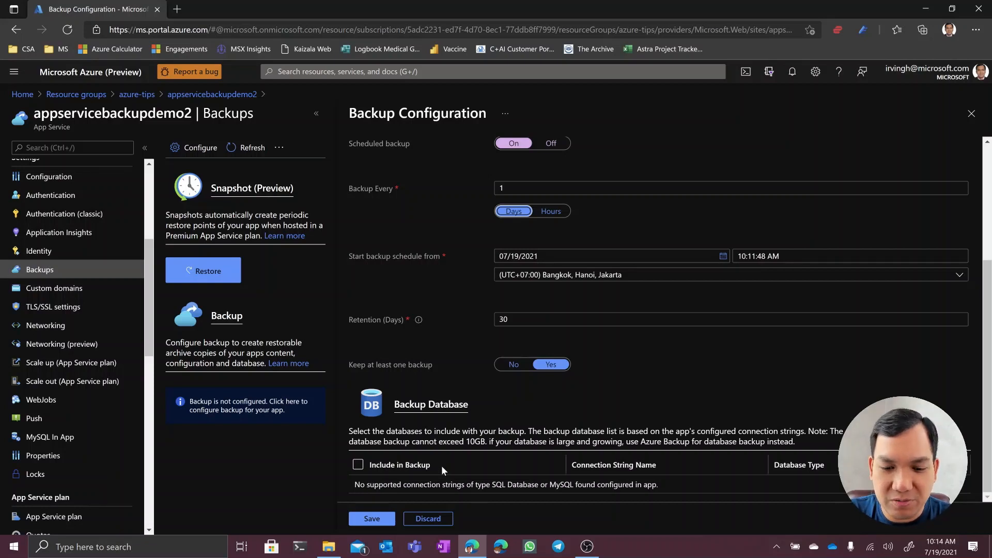
- Save the backup configuration and start a manual backup of appservicebackupdemo2
{"action": "left_click", "coordinate": [373, 518]}
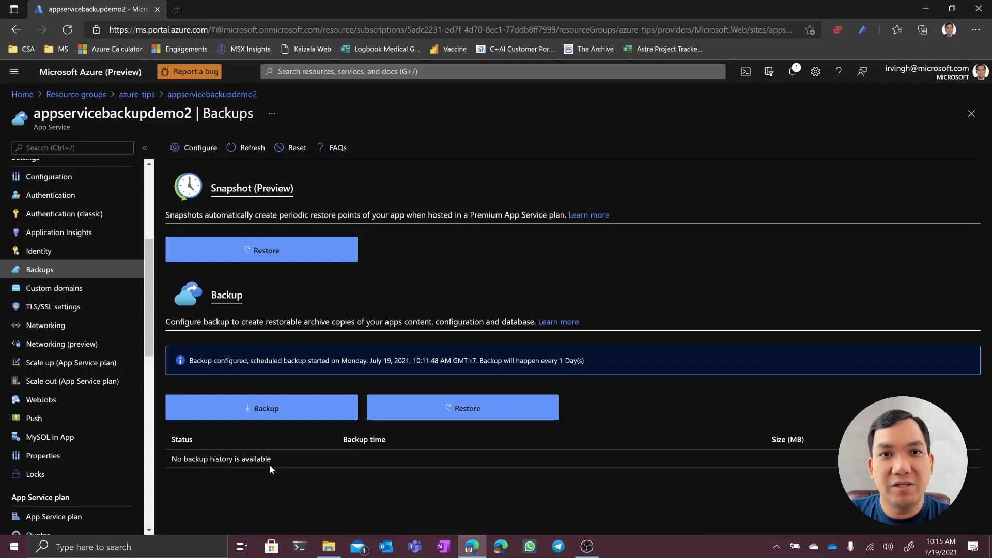
{"action": "left_click", "coordinate": [268, 414]}
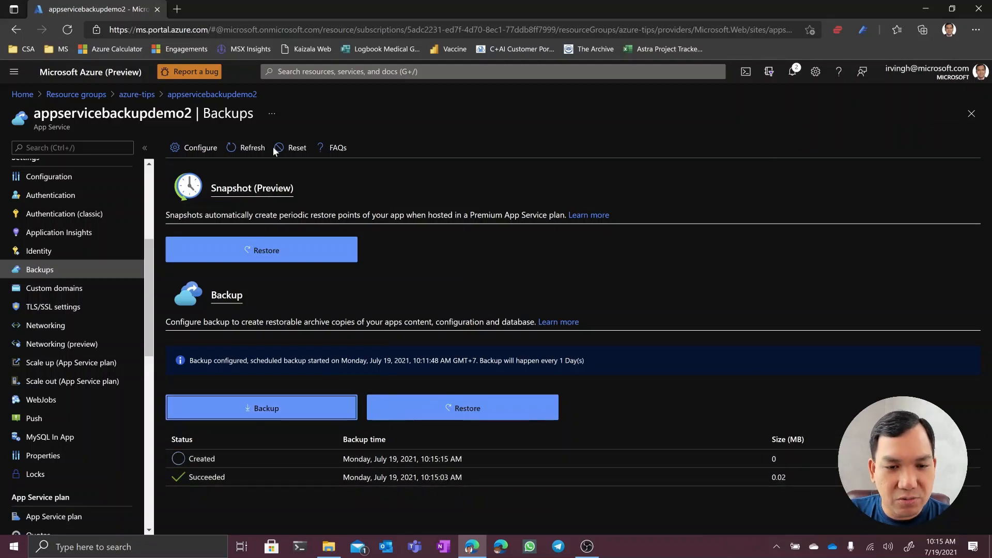
- Open the backups of the appservicebackupdemo app and view the details of the Sunday, July 18, 2021 backup
{"action": "left_click", "coordinate": [151, 98]}
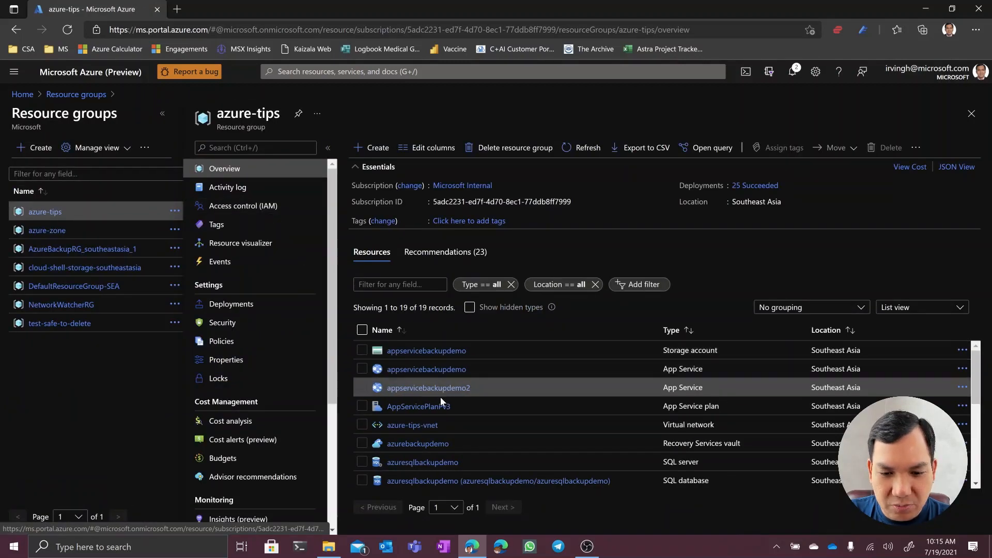
{"action": "left_click", "coordinate": [22, 94]}
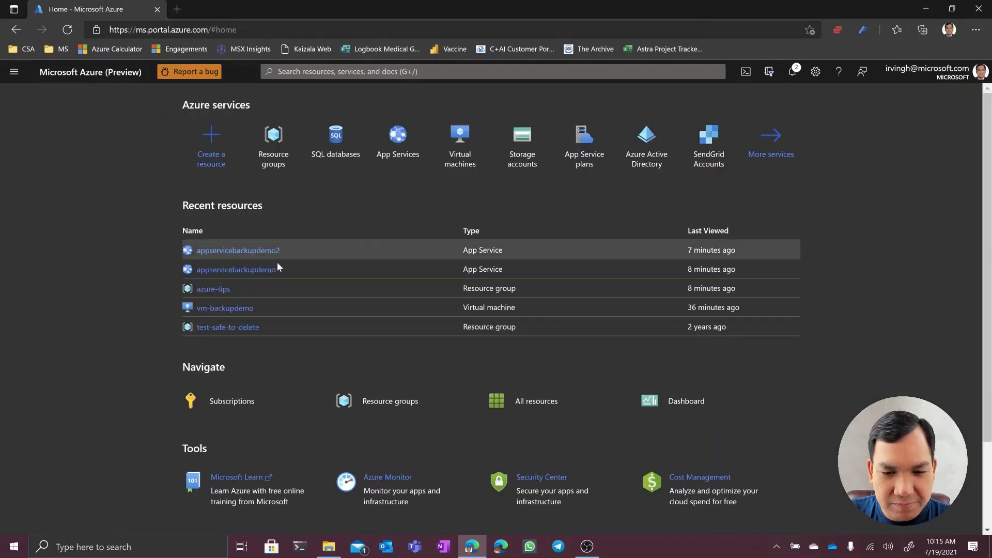
{"action": "left_click", "coordinate": [257, 271]}
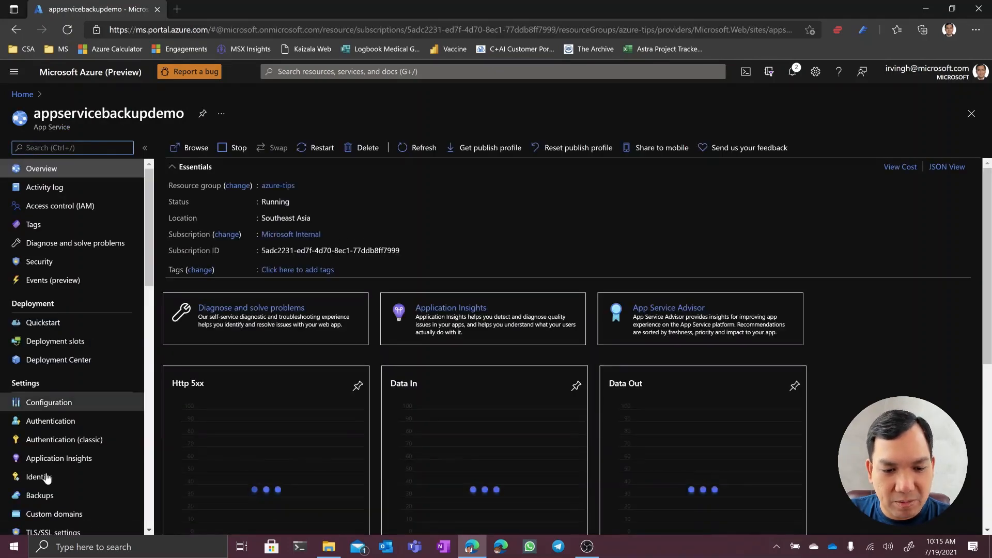
{"action": "left_click", "coordinate": [40, 495]}
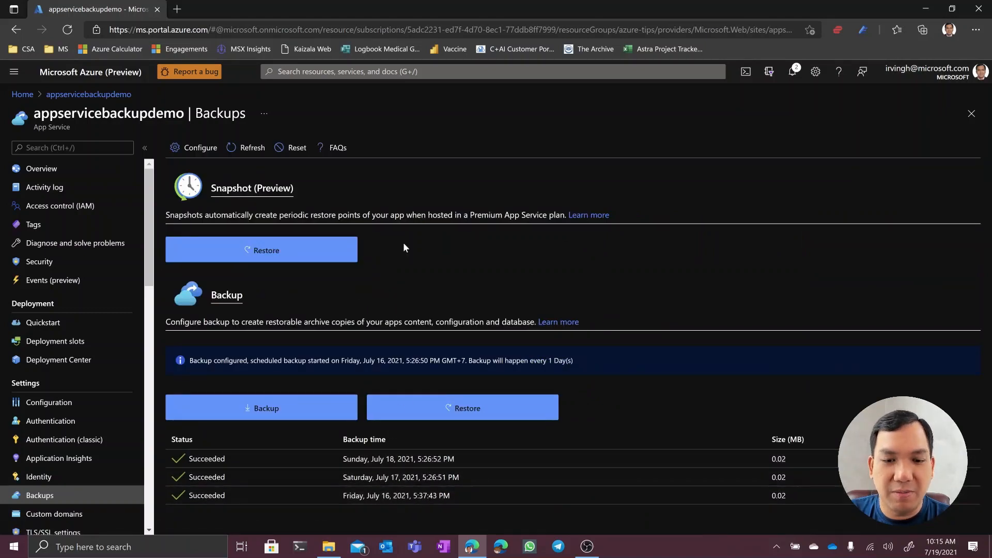
{"action": "left_click", "coordinate": [439, 463]}
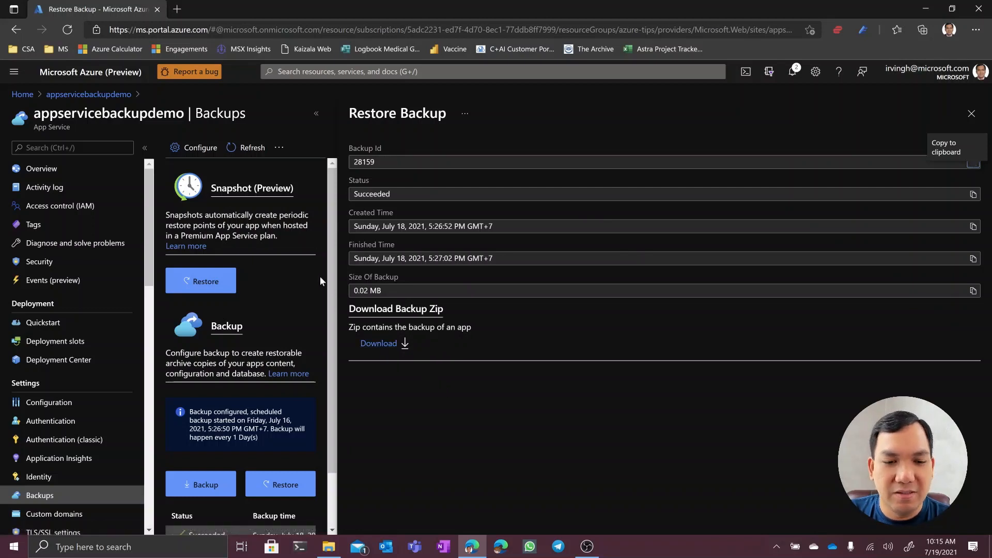
- In a new browser tab, open portal.azure.com and view the backup files in the appservicebackupdemo storage account's appservicebackupdemo container
{"action": "left_click", "coordinate": [177, 10]}
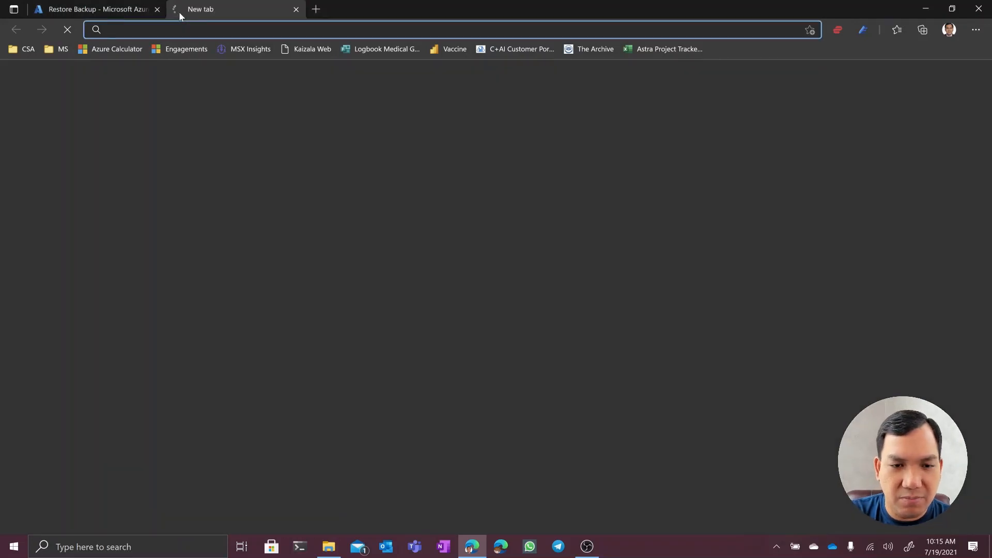
{"action": "type", "text": "portal.azure.com"}
{"action": "key", "text": "Return"}
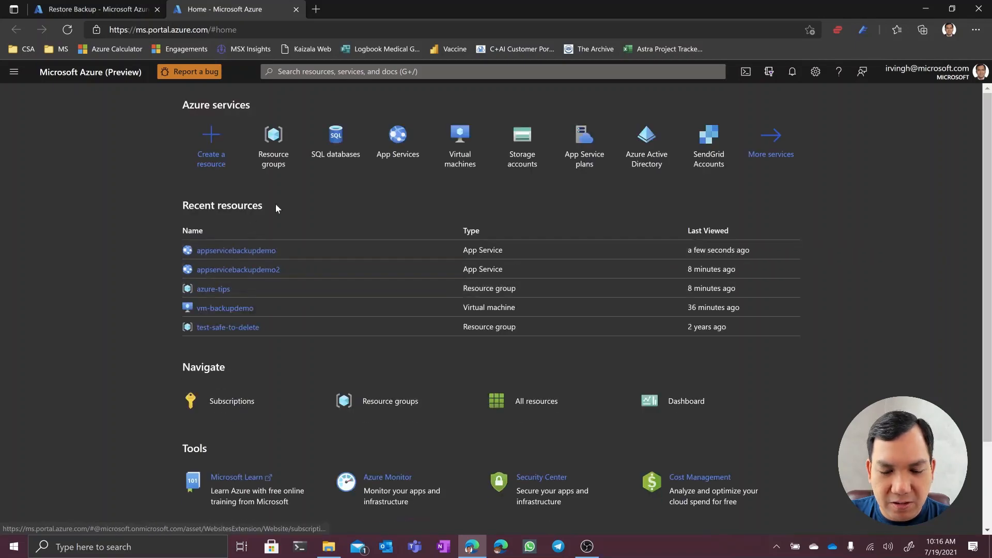
{"action": "left_click", "coordinate": [528, 152]}
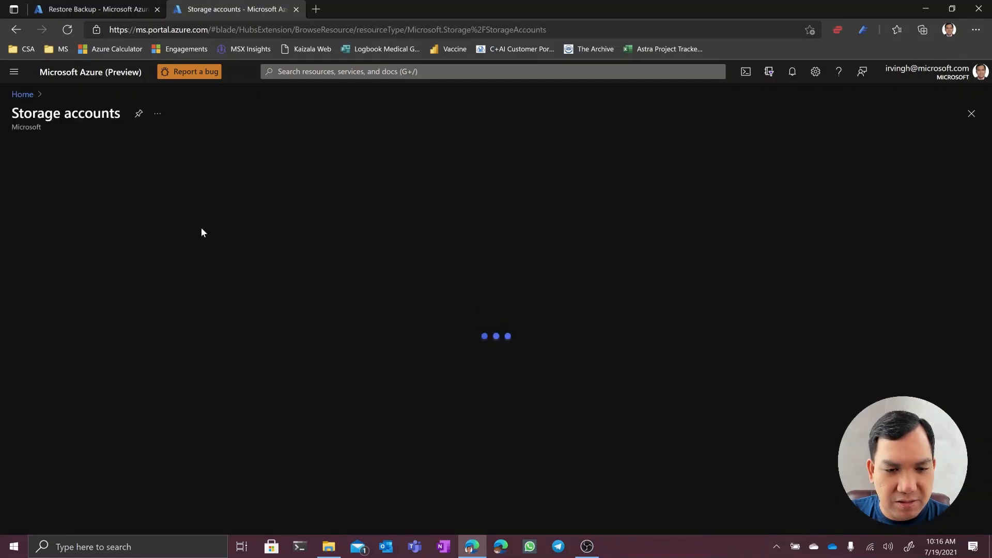
{"action": "left_click", "coordinate": [98, 241]}
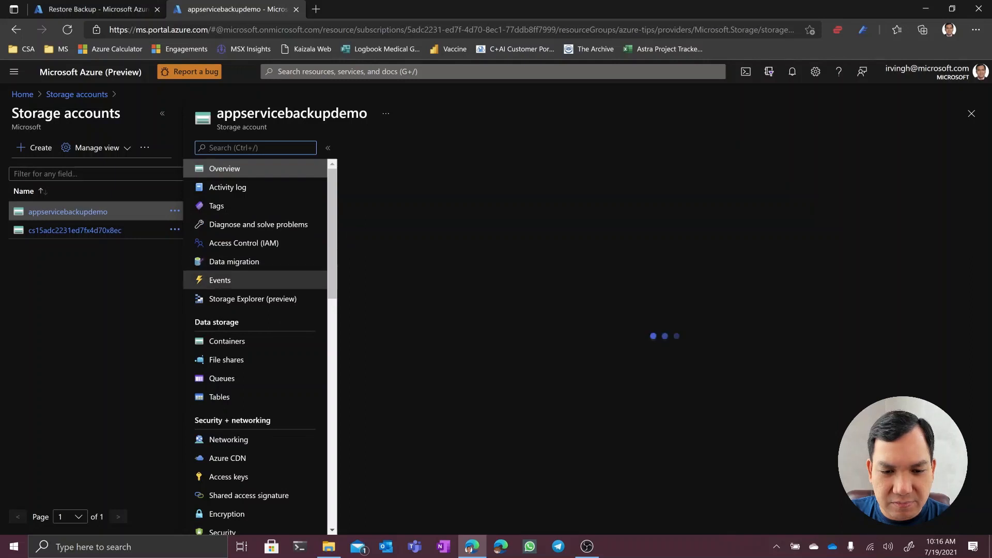
{"action": "left_click", "coordinate": [241, 342]}
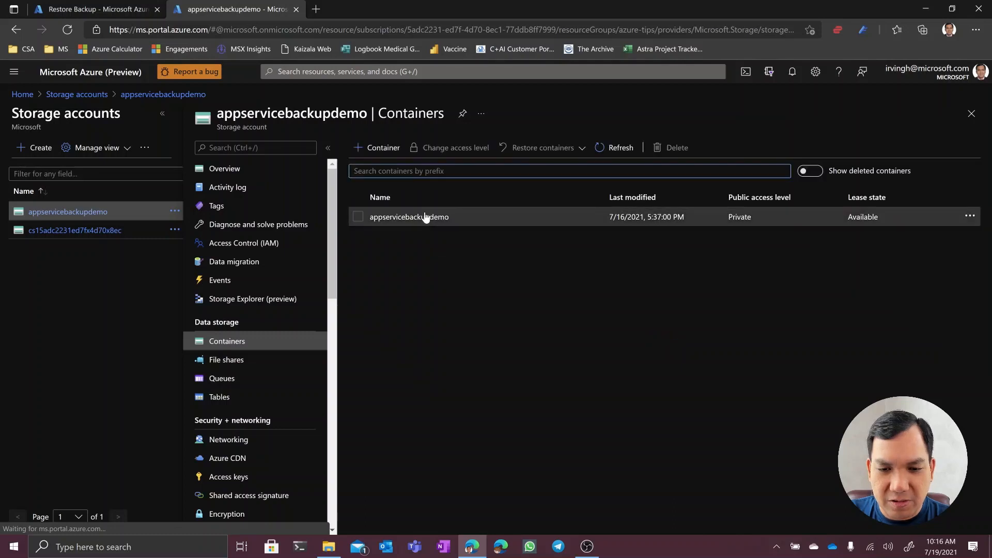
{"action": "left_click", "coordinate": [425, 218]}
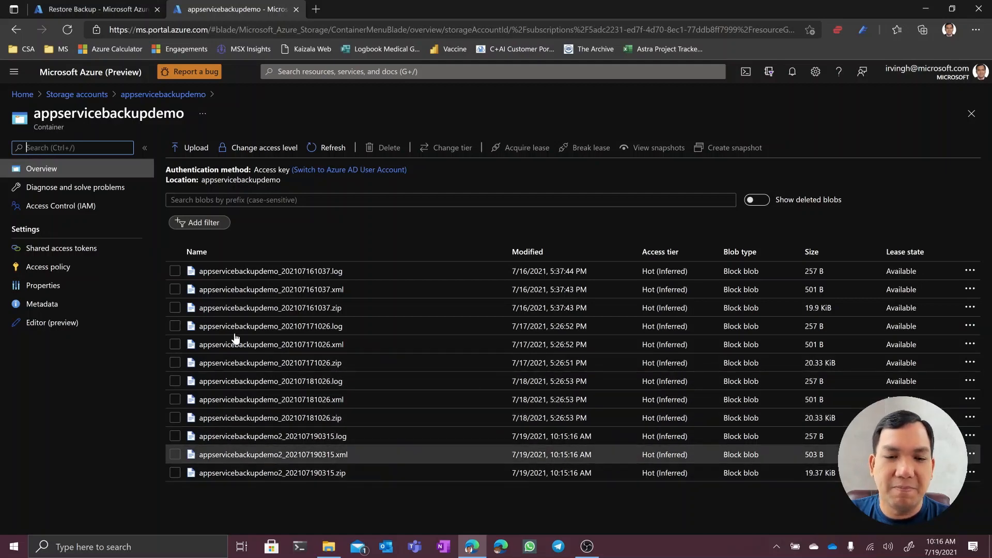
- Return to the appservicebackupdemo app's backups and choose the Saturday, July 17, 2021, 5:26:51 PM app backup to restore
{"action": "left_click", "coordinate": [100, 12]}
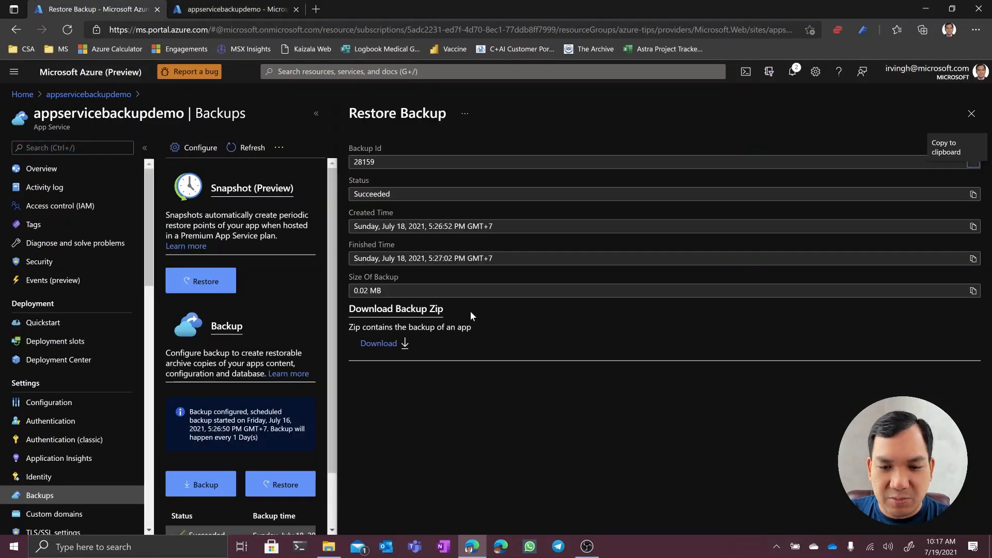
{"action": "left_click", "coordinate": [971, 113]}
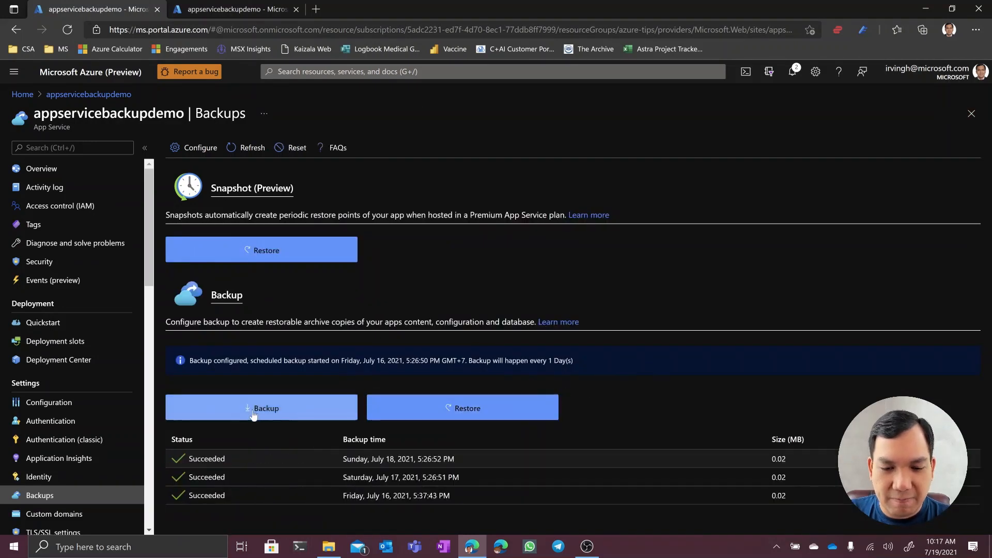
{"action": "left_click", "coordinate": [471, 410]}
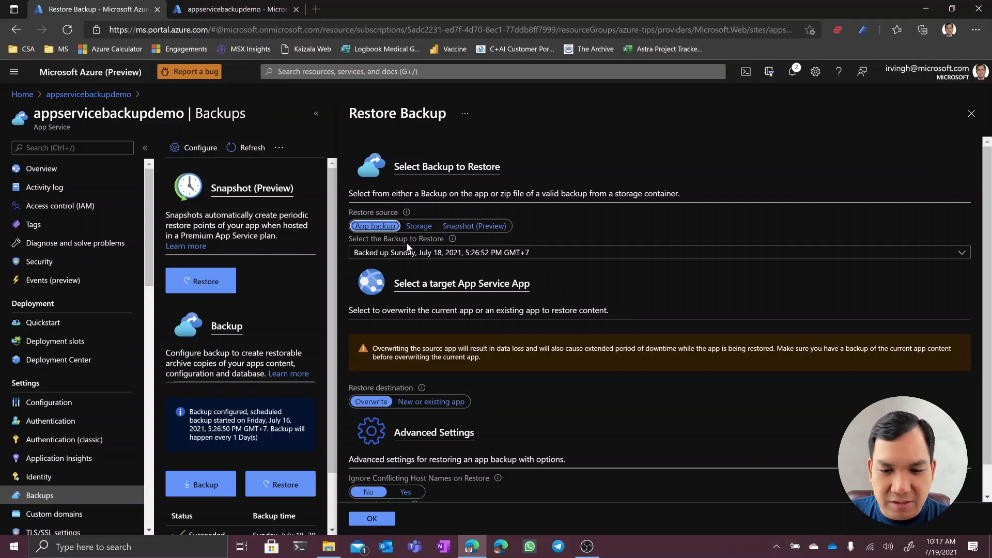
{"action": "left_click", "coordinate": [450, 254]}
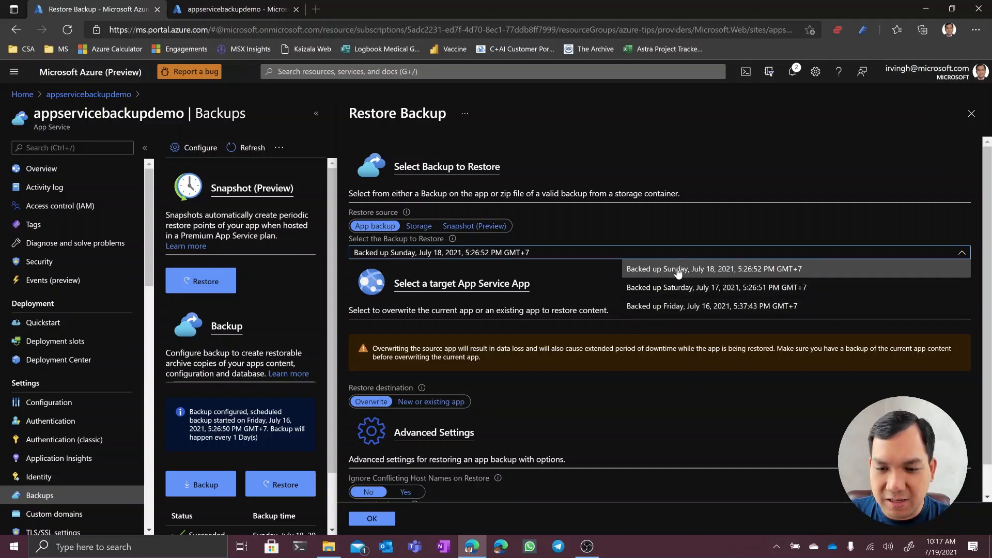
{"action": "left_click", "coordinate": [678, 289]}
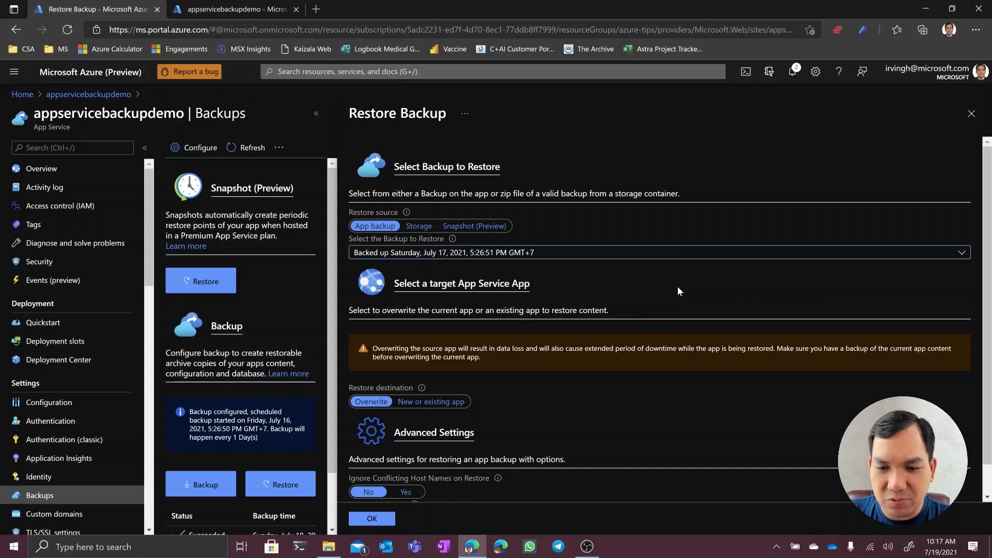
- Run the restore with Overwrite as the restore destination and check its progress in the notifications
{"action": "scroll", "coordinate": [564, 398], "scroll_direction": "down", "scroll_amount": 1}
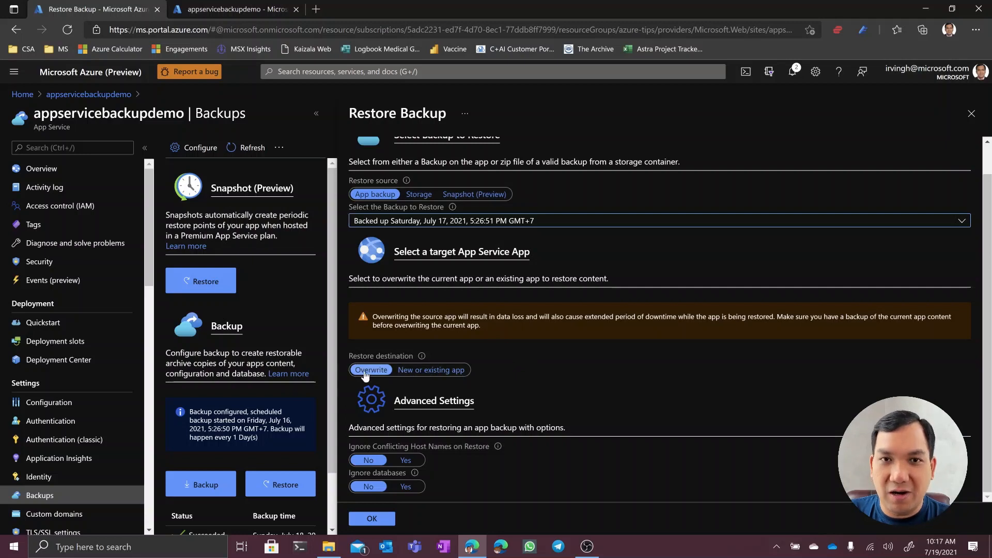
{"action": "left_click", "coordinate": [443, 376]}
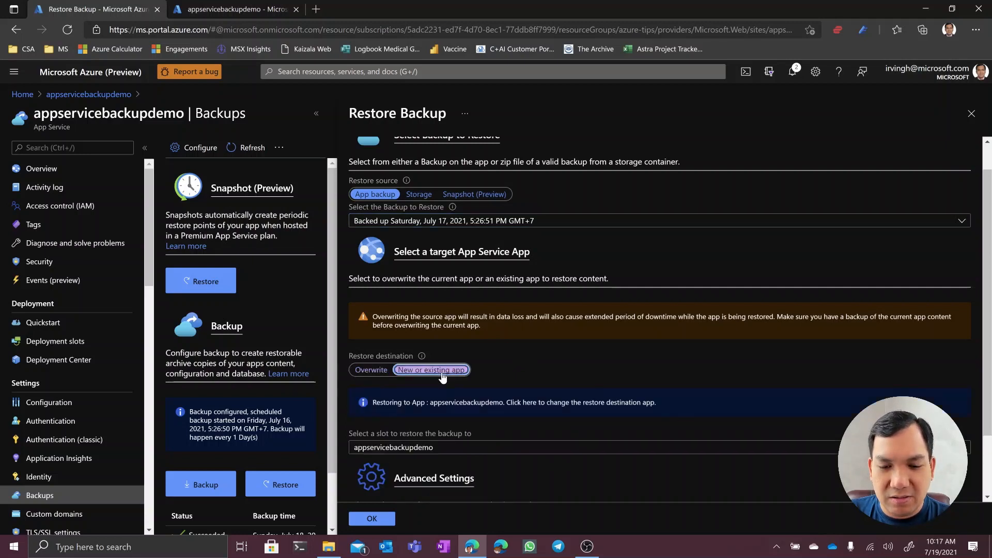
{"action": "scroll", "coordinate": [444, 375], "scroll_direction": "down", "scroll_amount": 2}
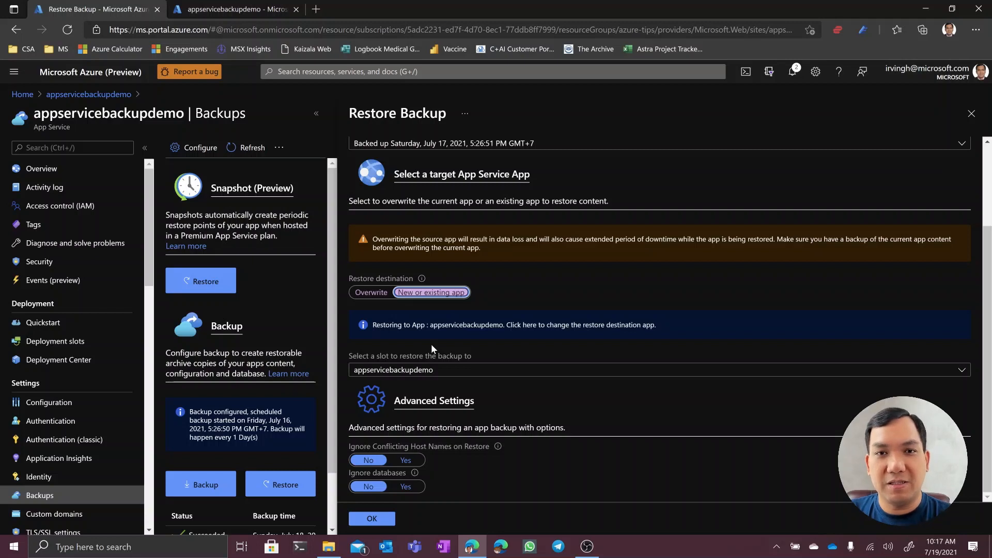
{"action": "left_click", "coordinate": [381, 292]}
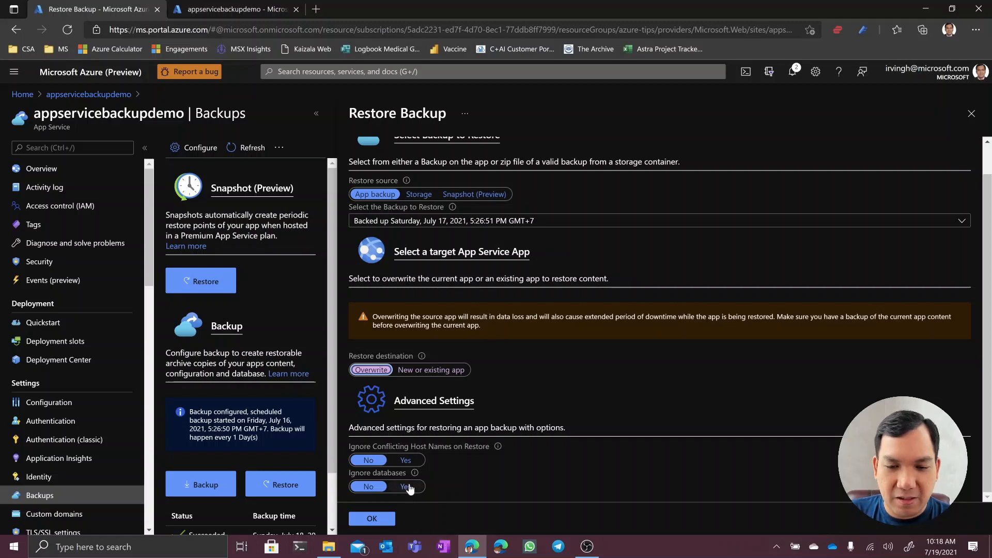
{"action": "left_click", "coordinate": [372, 519]}
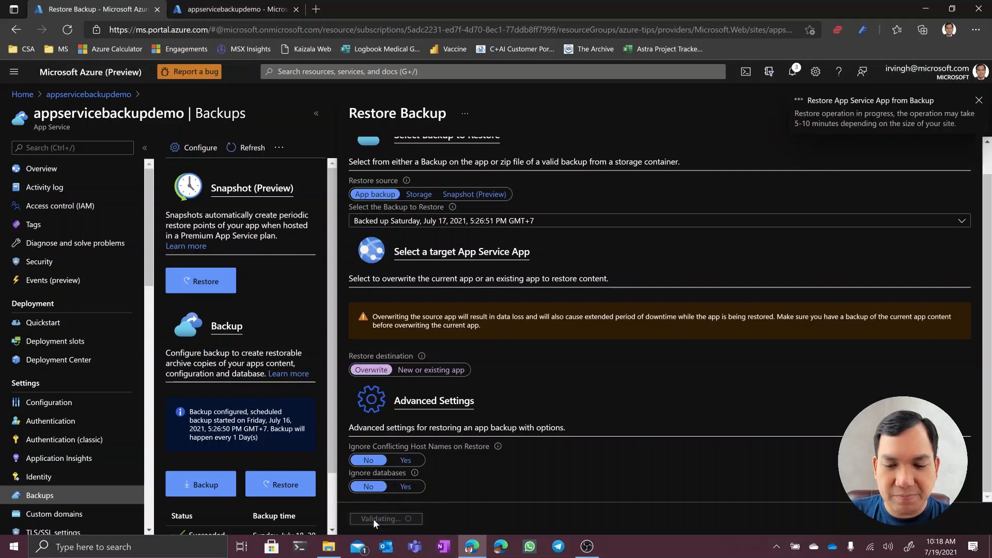
{"action": "left_click", "coordinate": [793, 76]}
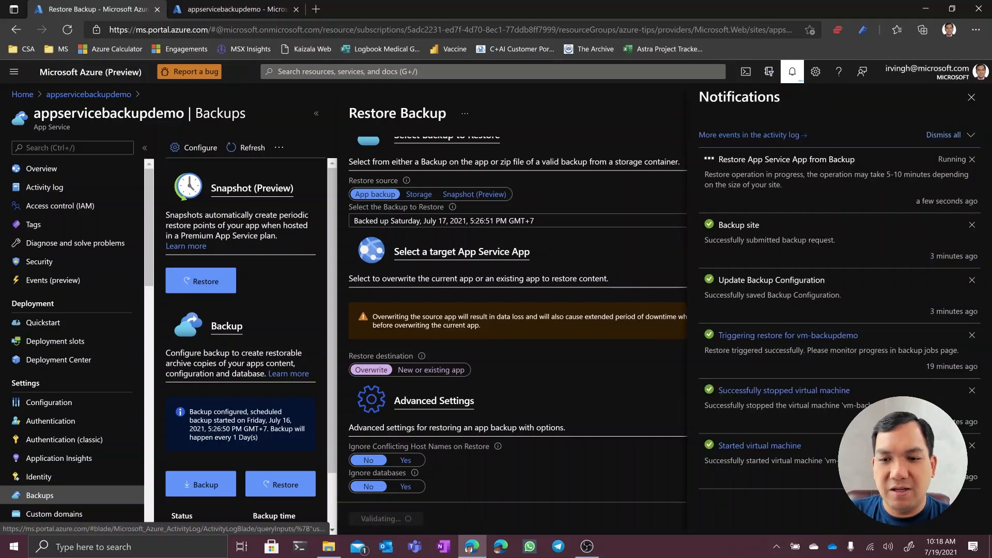